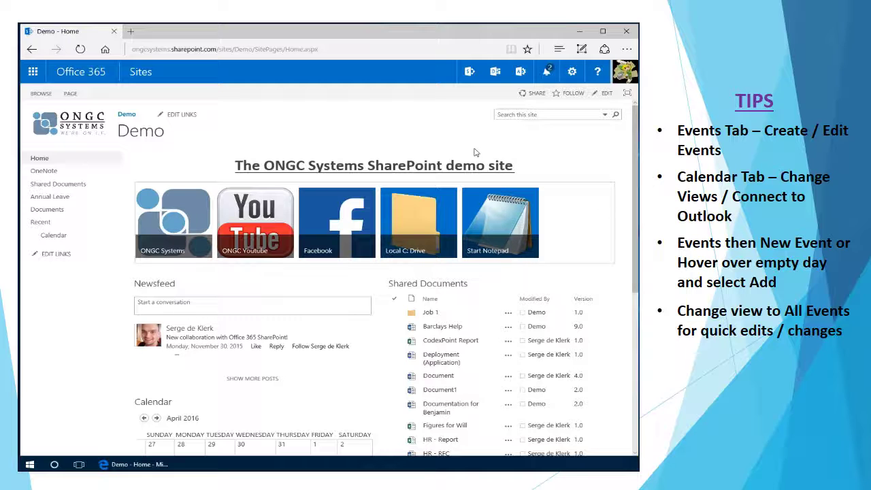
# Open the Demo site's Calendar list from the left navigation
pyautogui.scroll(-3, 375, 309)
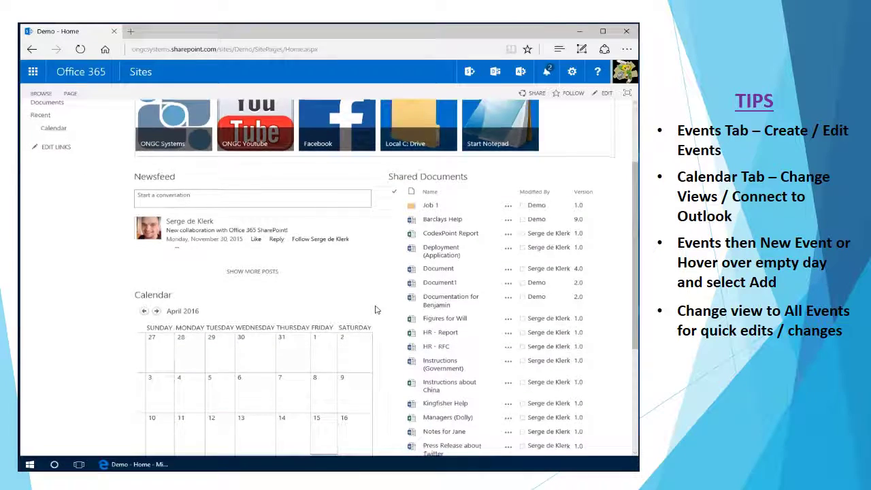
pyautogui.scroll(-2, 375, 309)
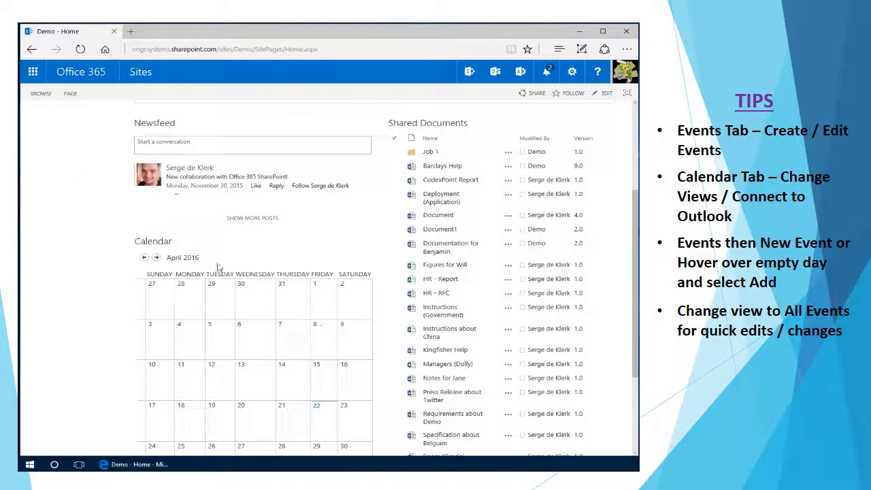
pyautogui.scroll(5, 264, 252)
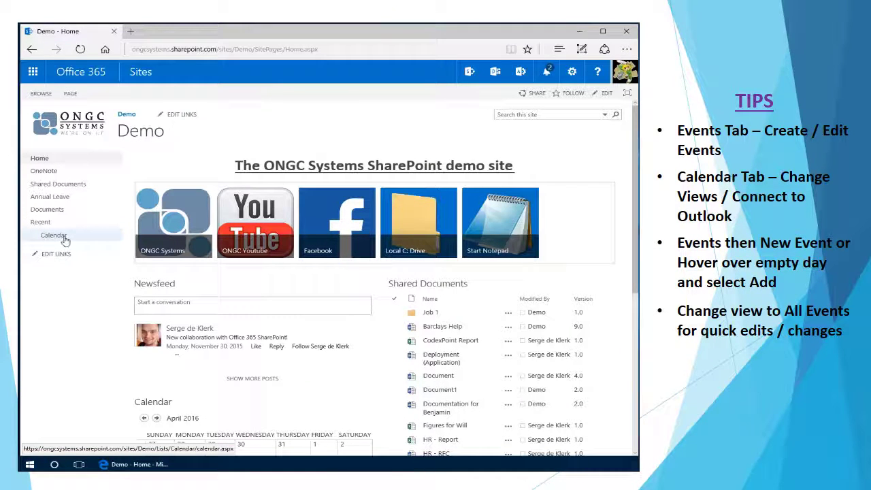
pyautogui.click(67, 238)
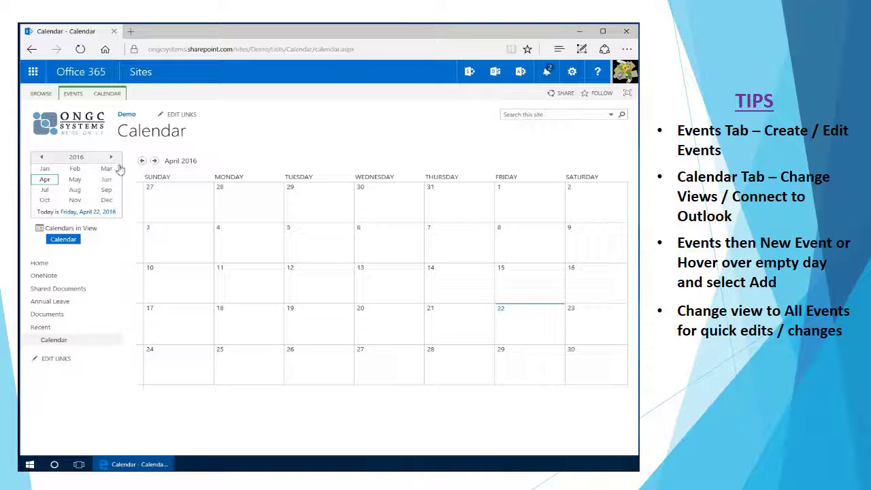
# Browse May, June, March, February 2016 and February 2015, then return to April 2016
pyautogui.click(75, 179)
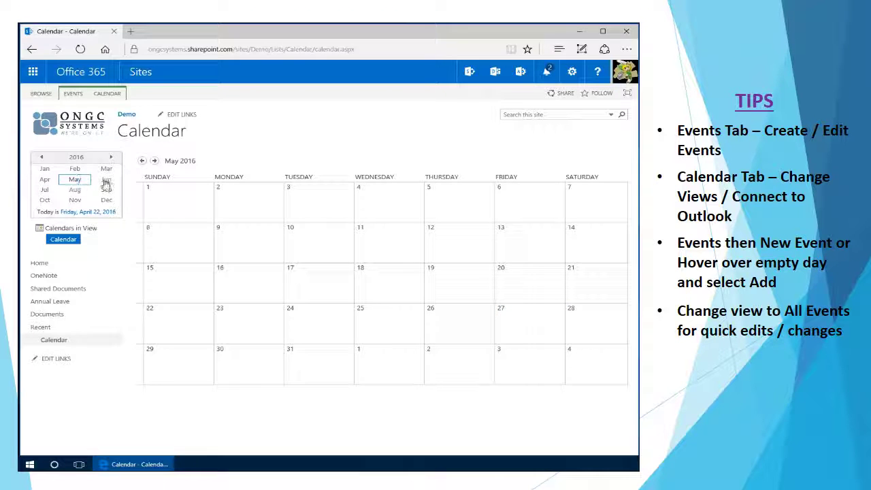
pyautogui.click(106, 179)
pyautogui.click(106, 168)
pyautogui.click(74, 168)
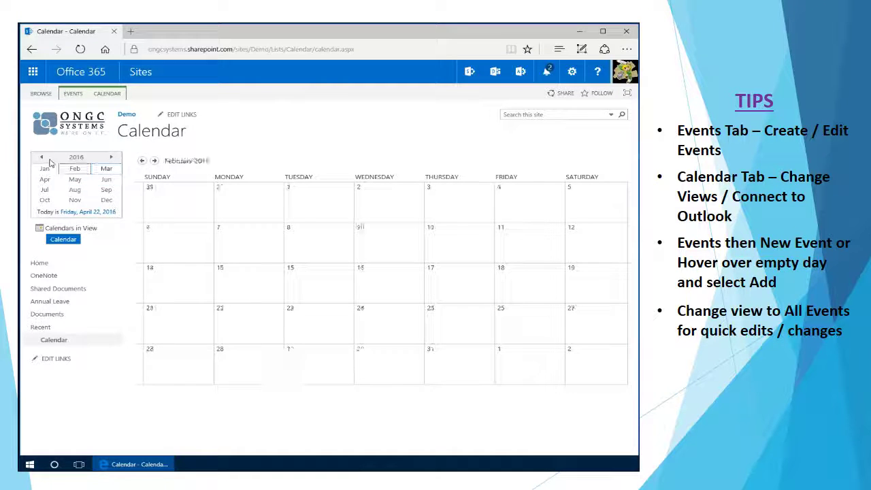
pyautogui.click(41, 157)
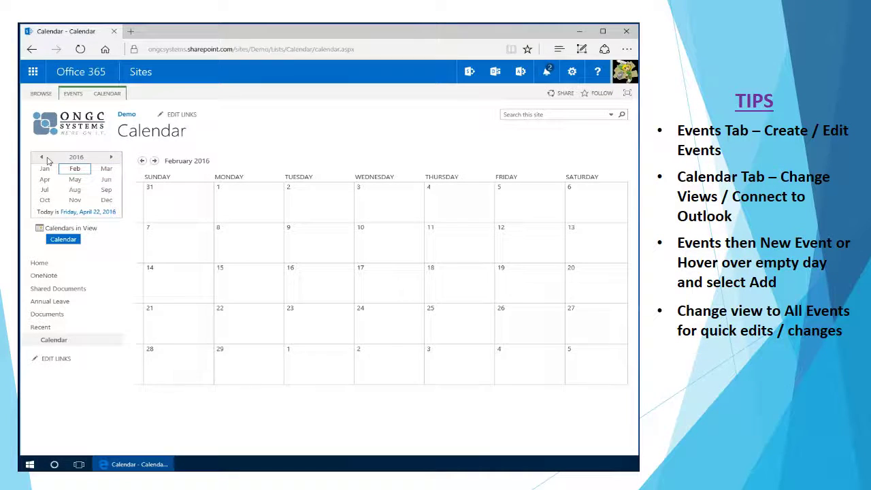
pyautogui.click(112, 158)
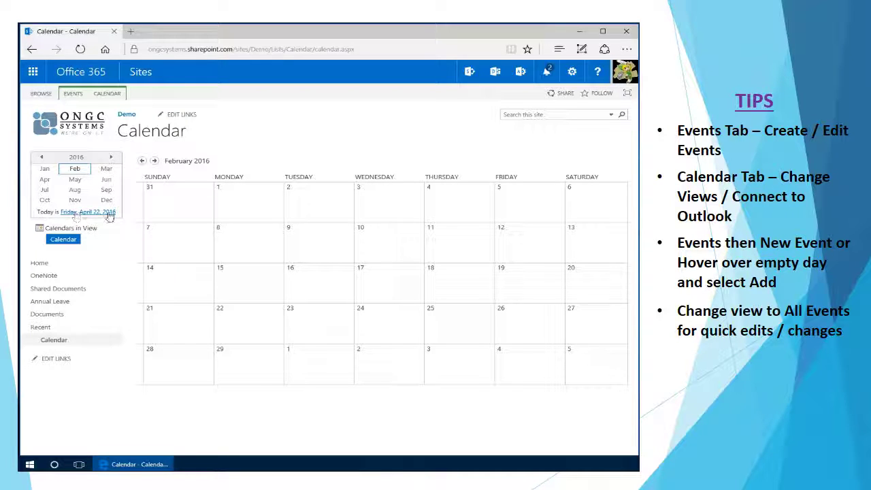
pyautogui.click(83, 212)
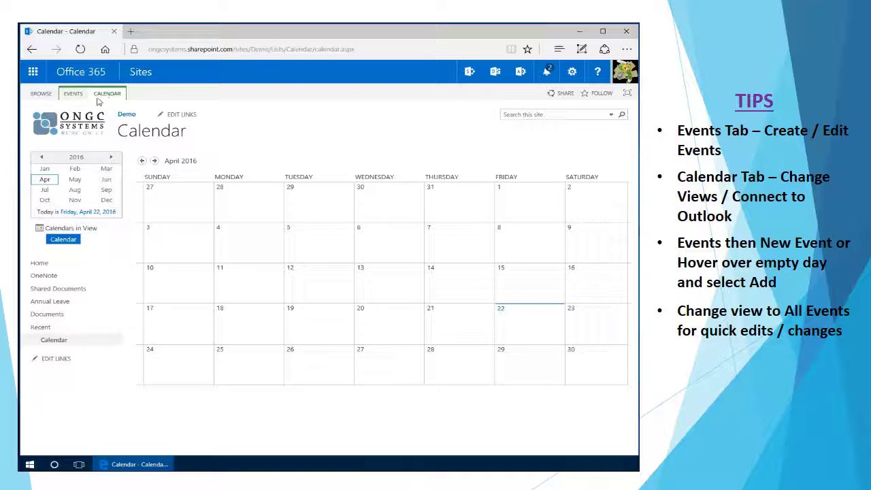
# Show the Calendar ribbon's view options, preview the April 17–23 week, then return to Month view
pyautogui.click(77, 96)
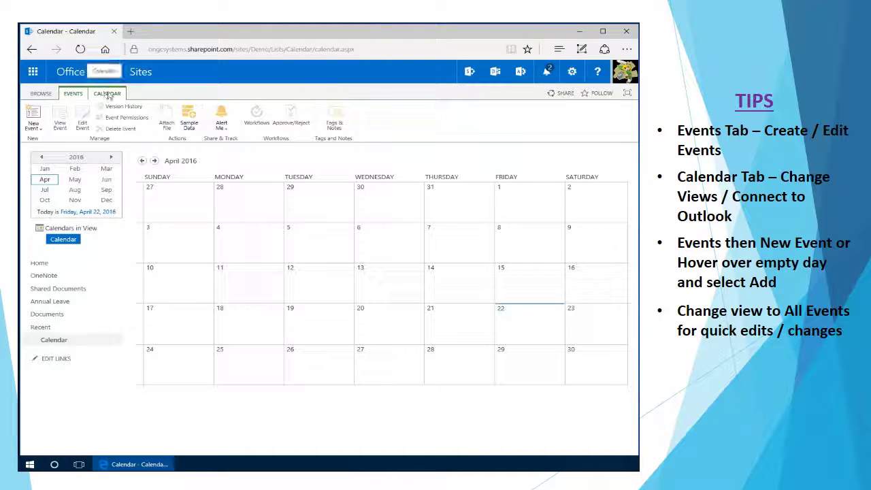
pyautogui.click(107, 94)
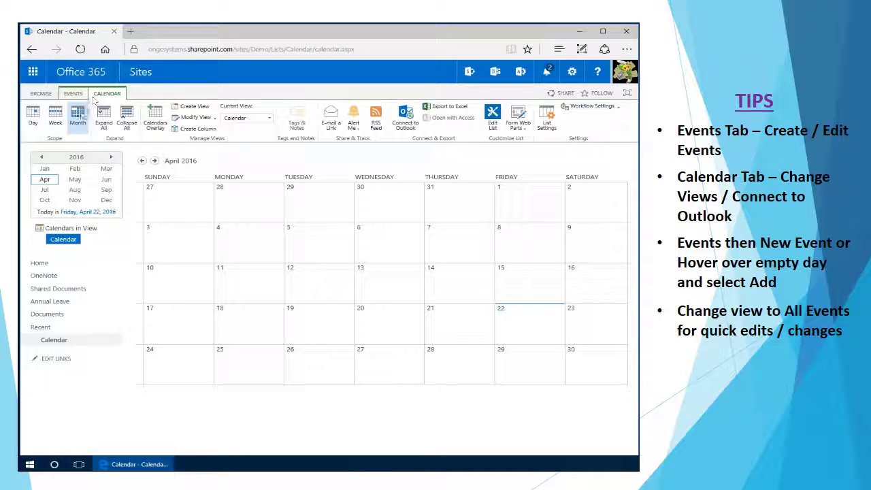
pyautogui.click(55, 117)
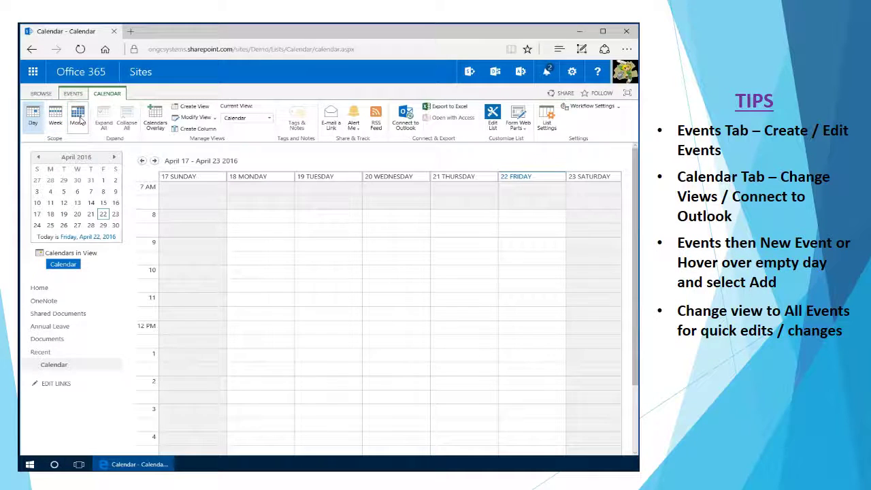
pyautogui.click(78, 117)
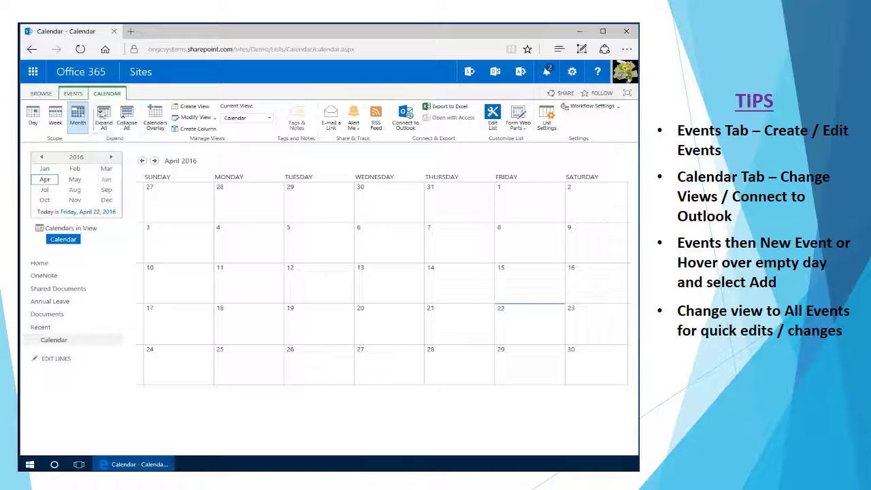
# Start a new calendar event titled 'Test event'
pyautogui.click(78, 95)
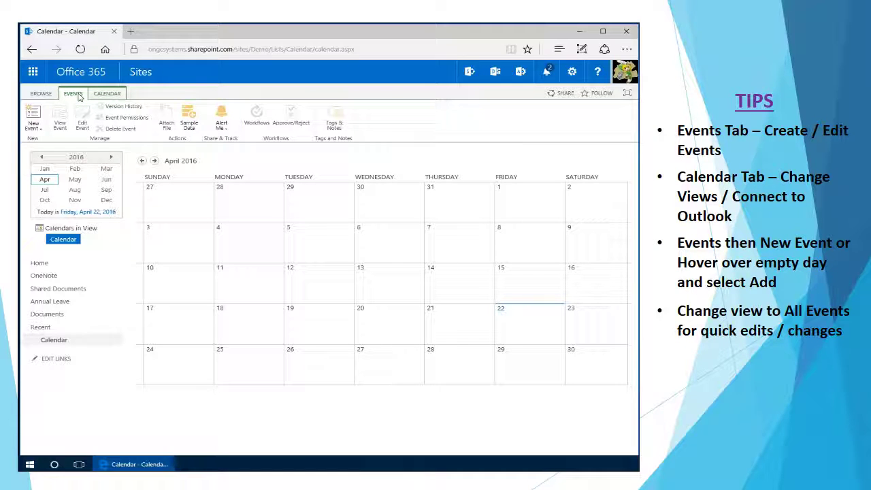
pyautogui.click(34, 114)
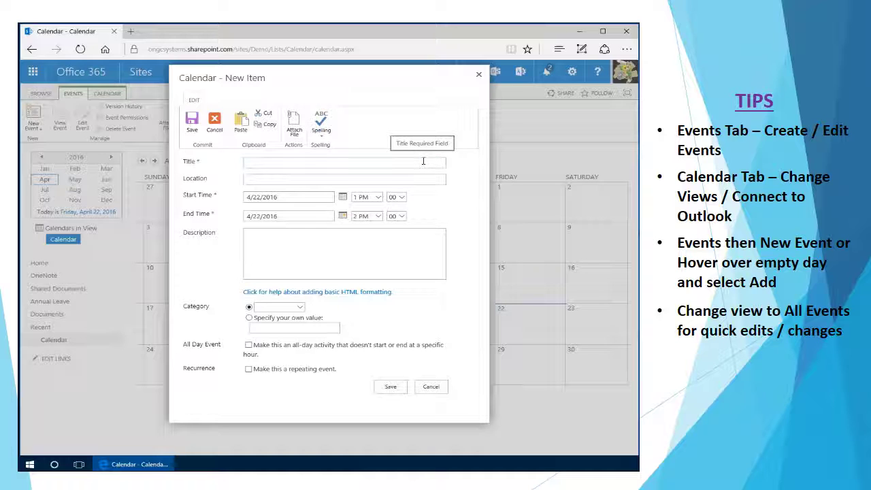
pyautogui.write('Test')
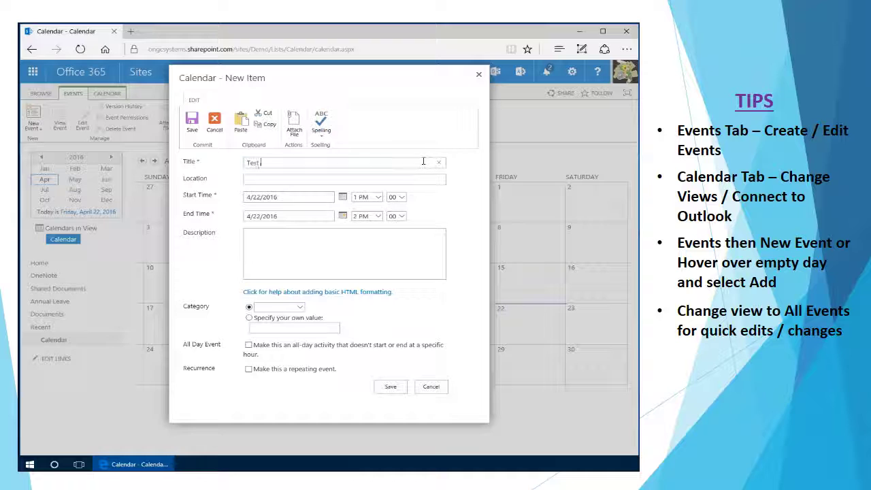
pyautogui.write(' event')
pyautogui.press('Tab')
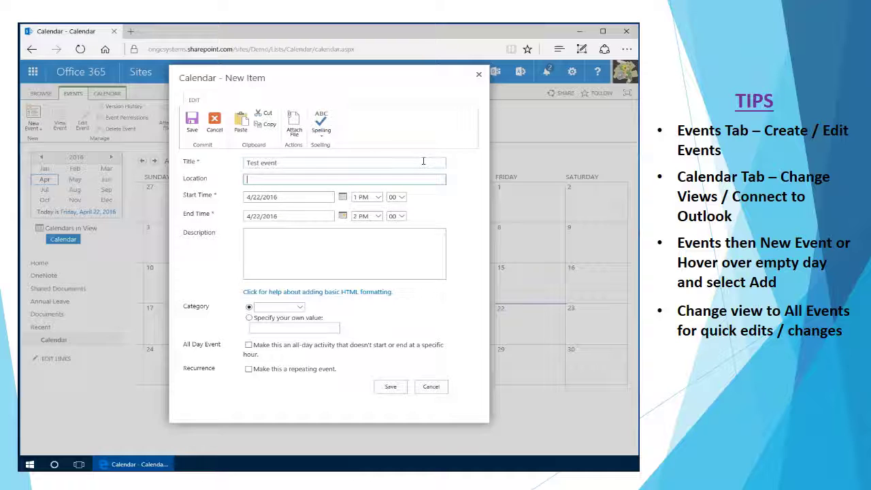
pyautogui.click(297, 183)
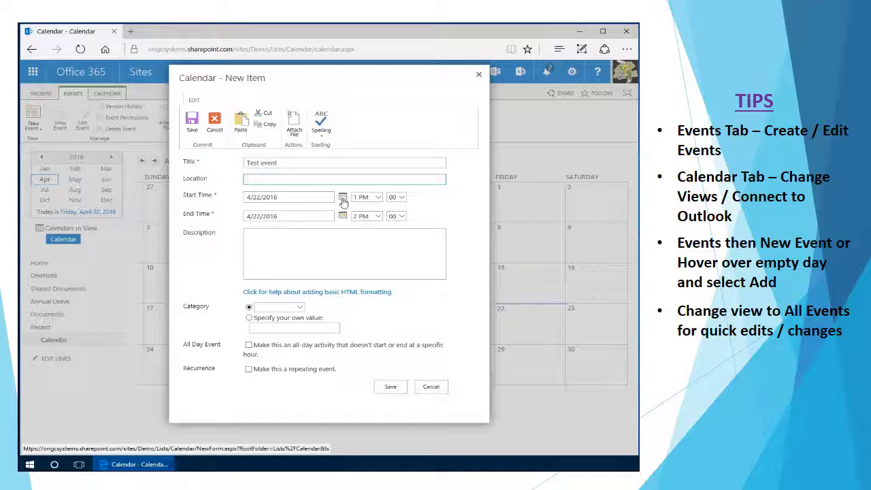
# Schedule the event for April 25, 2016 from 1 PM to 4 PM
pyautogui.click(345, 199)
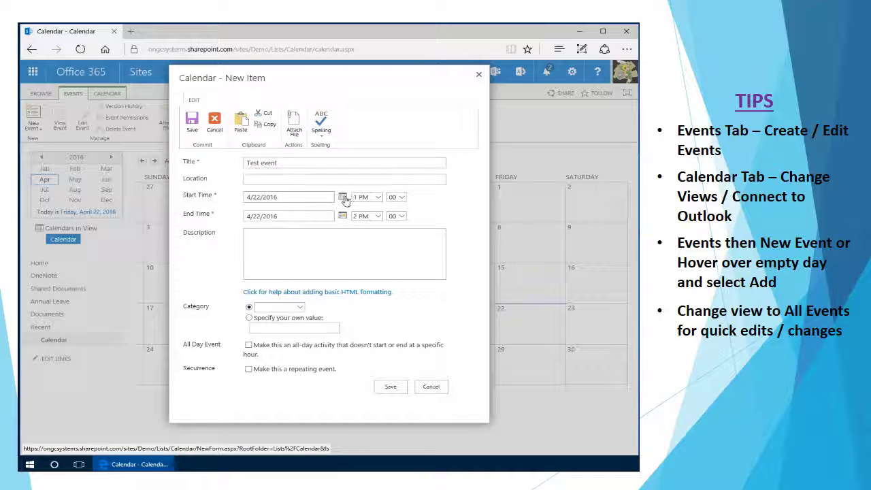
pyautogui.click(343, 198)
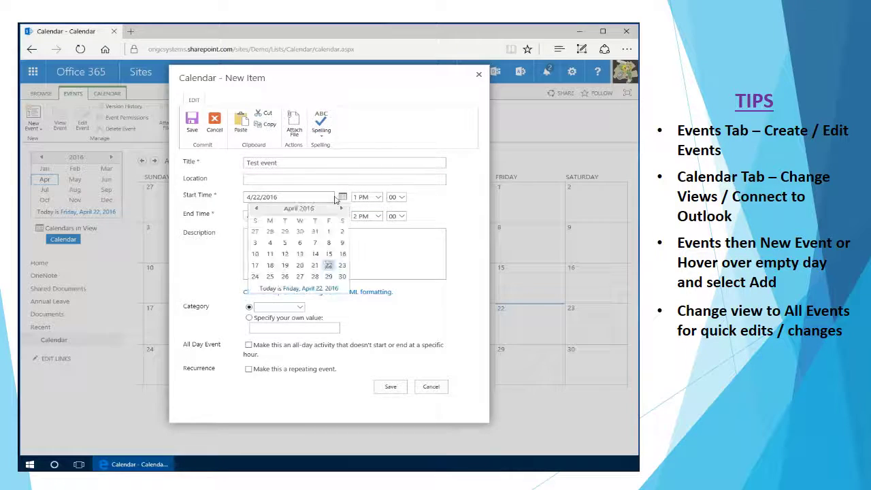
pyautogui.click(270, 277)
pyautogui.click(366, 196)
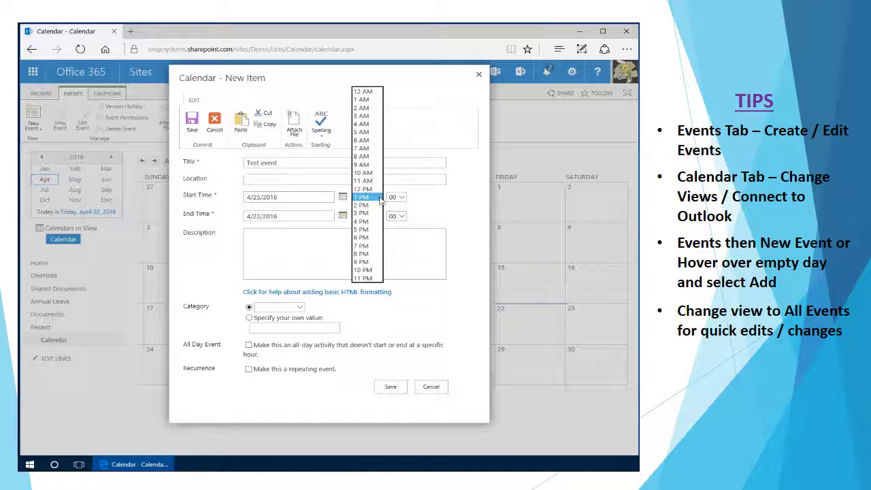
pyautogui.click(367, 215)
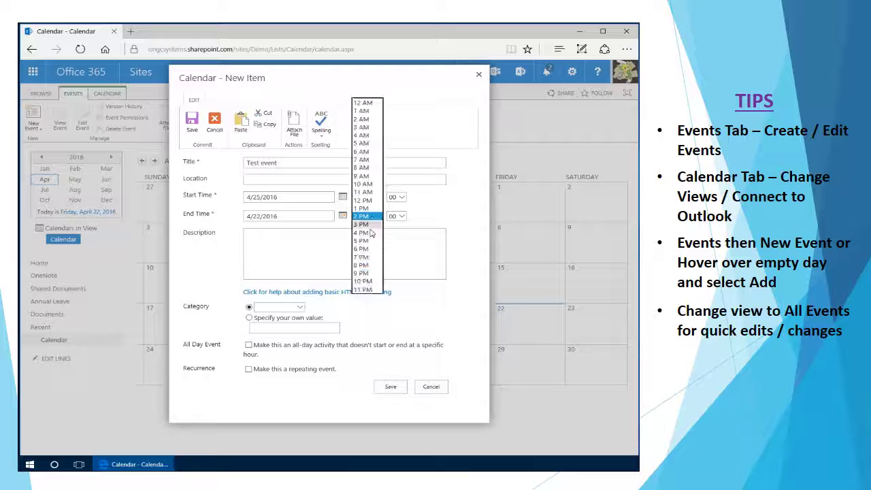
pyautogui.click(363, 232)
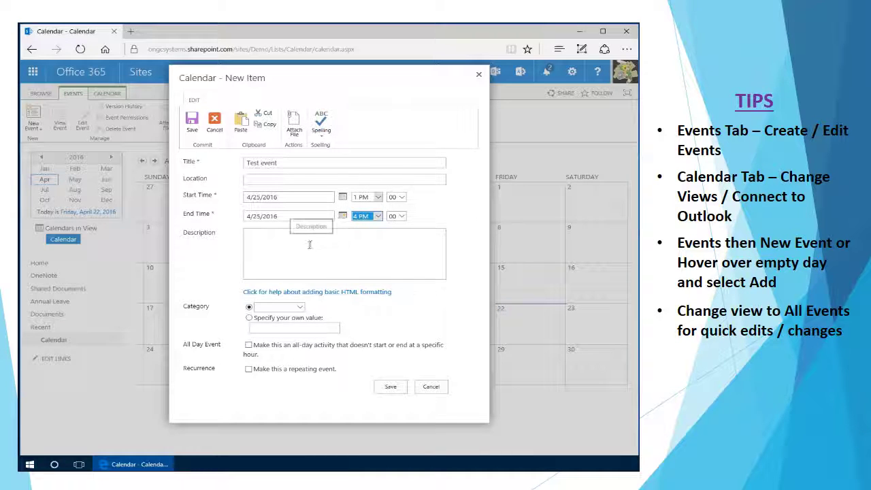
# Set the event's category to Meeting
pyautogui.click(272, 308)
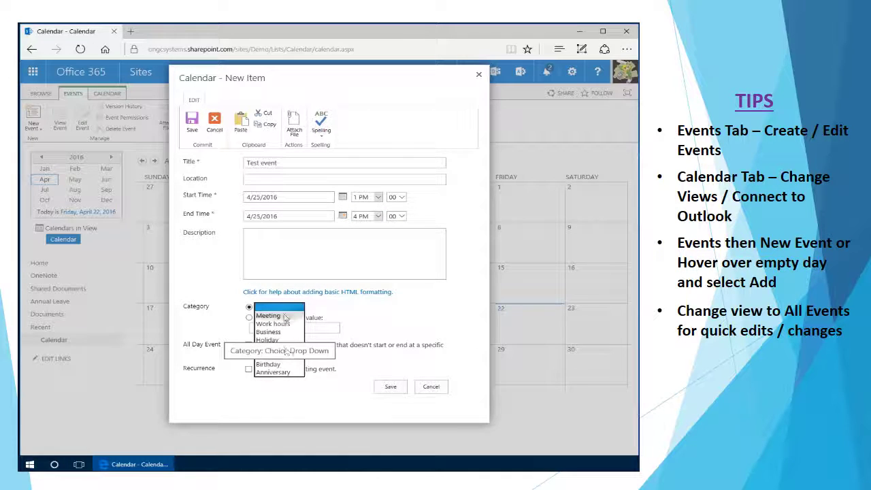
pyautogui.click(278, 307)
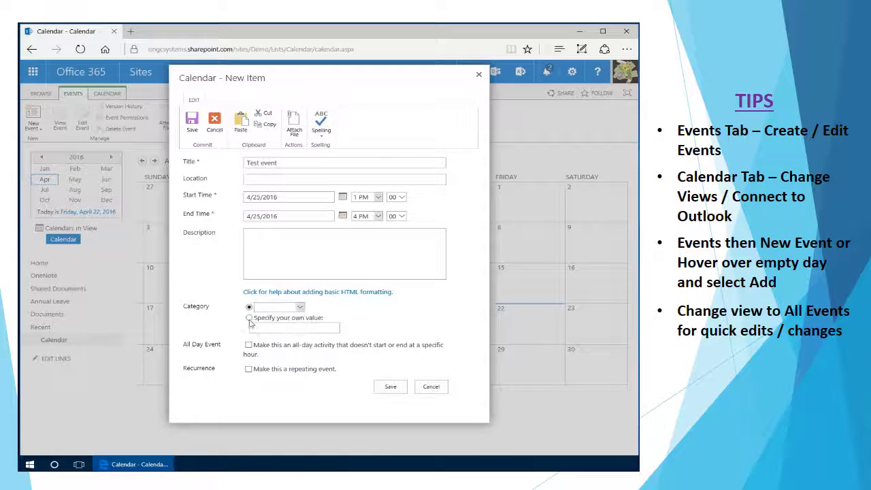
pyautogui.click(299, 309)
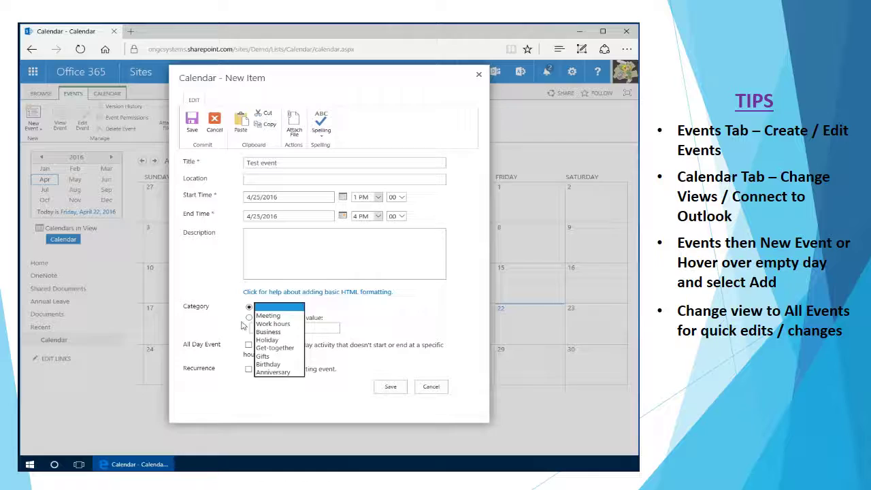
pyautogui.click(197, 328)
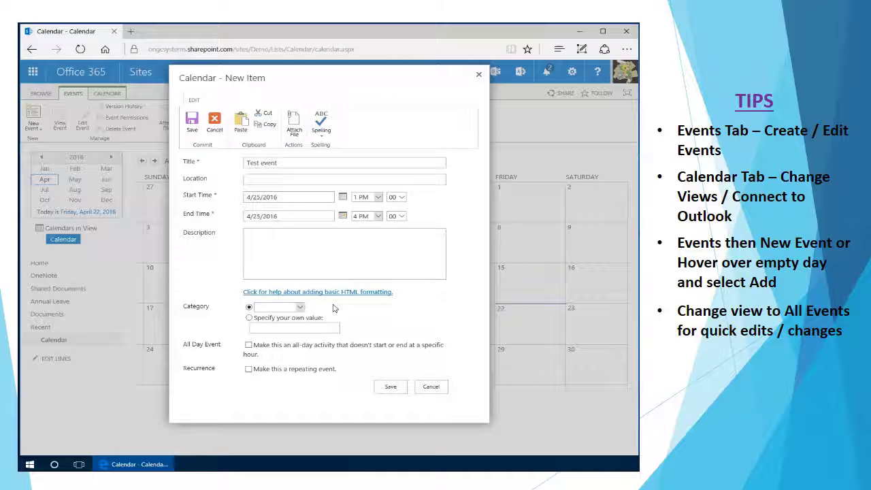
pyautogui.click(298, 306)
pyautogui.click(271, 315)
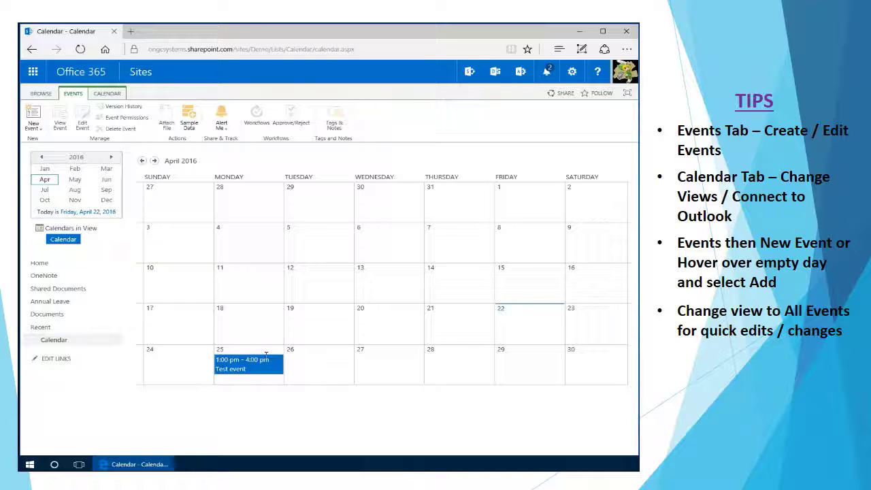
pyautogui.click(107, 93)
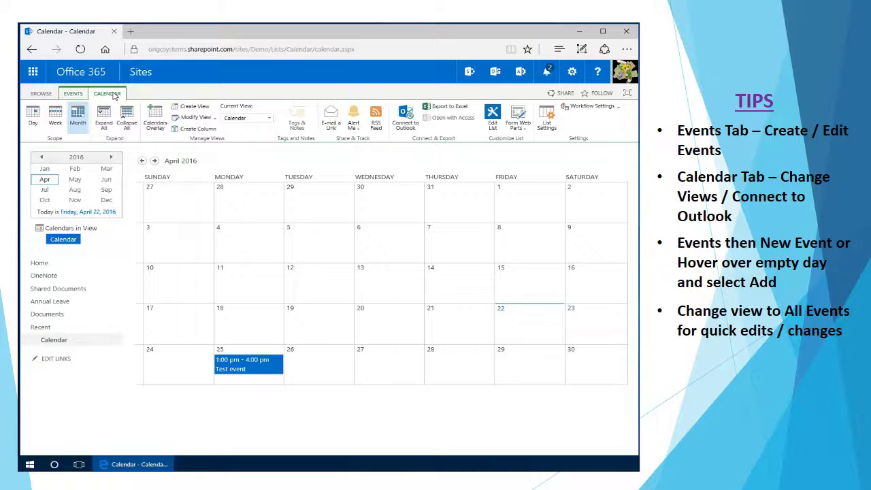
pyautogui.click(56, 116)
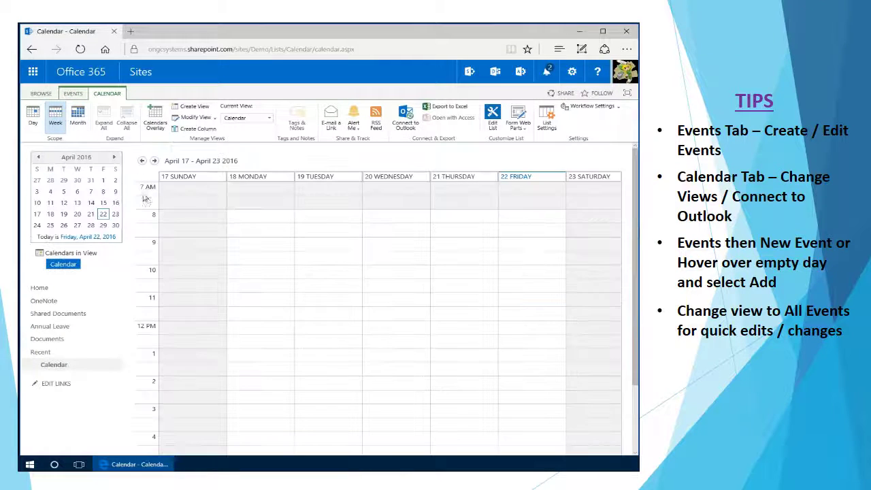
pyautogui.click(154, 161)
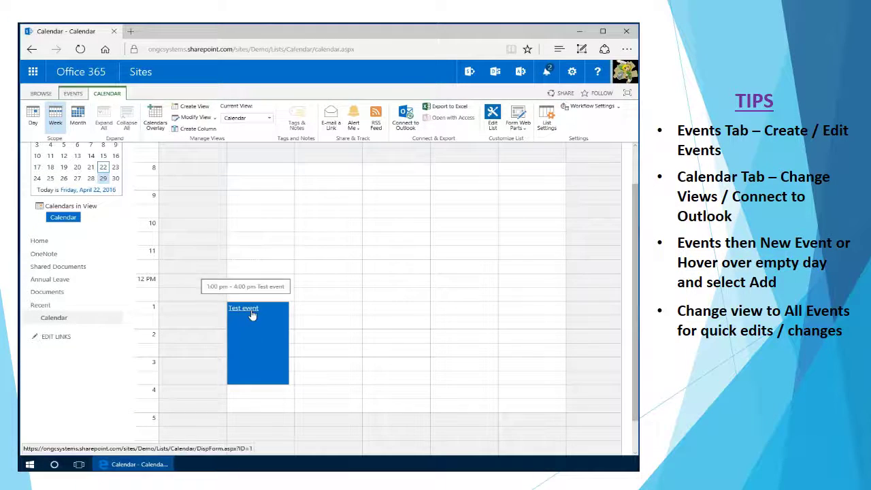
pyautogui.click(249, 310)
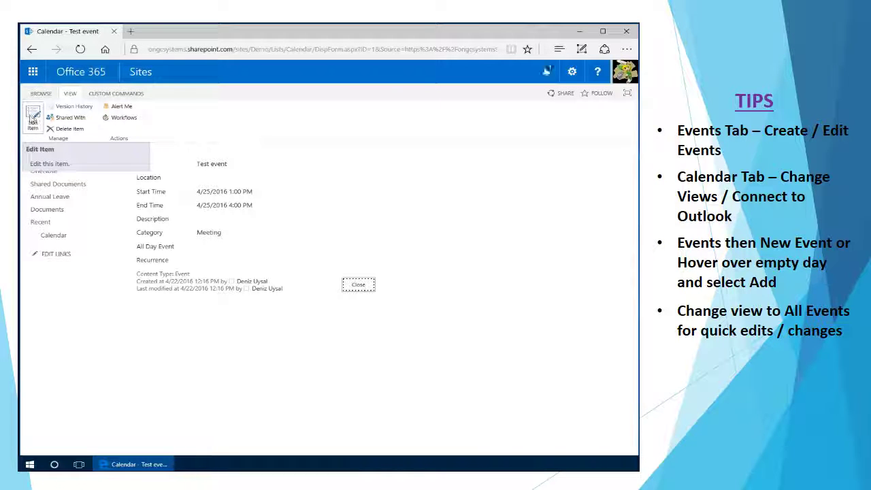
pyautogui.click(367, 287)
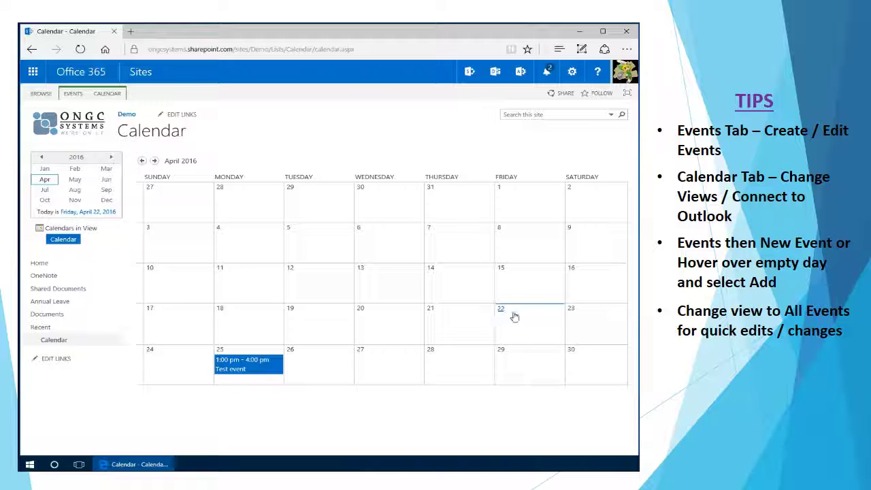
pyautogui.click(552, 333)
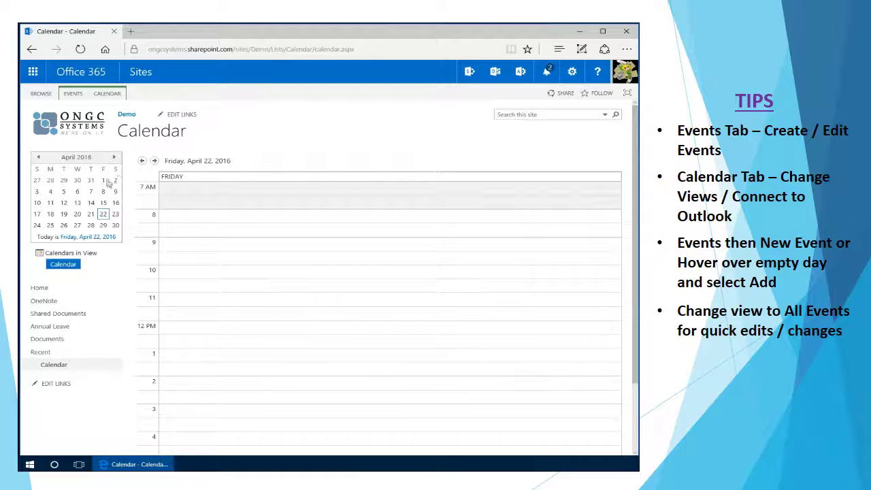
pyautogui.click(106, 95)
pyautogui.click(77, 117)
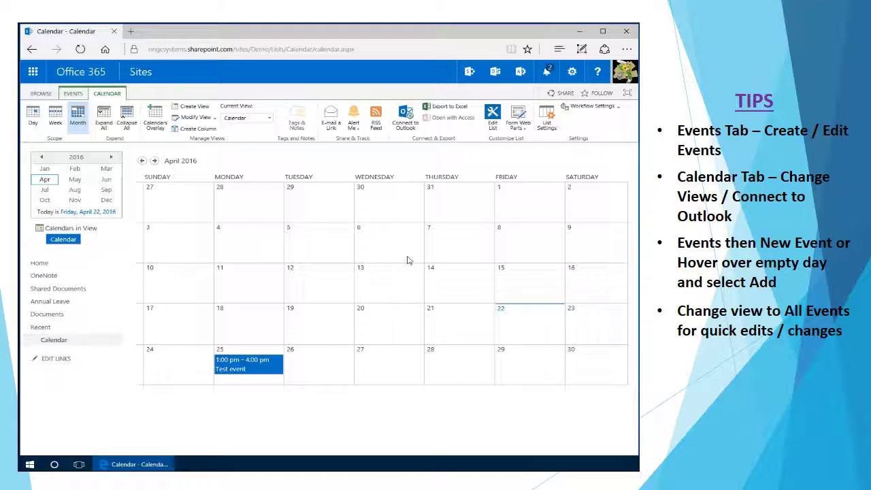
pyautogui.moveTo(536, 333)
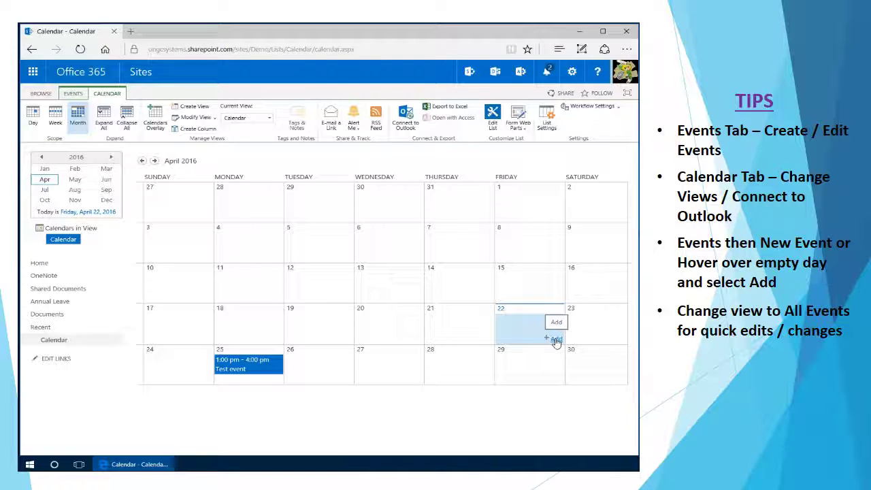
pyautogui.click(554, 338)
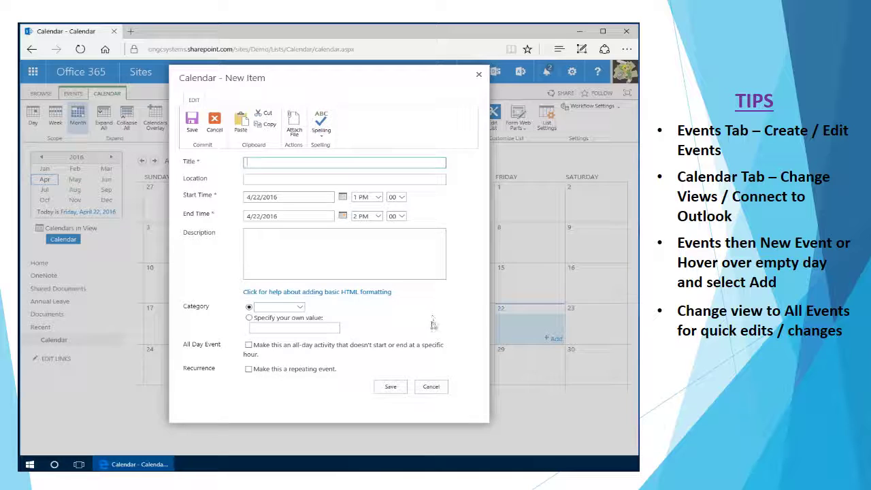
pyautogui.click(431, 387)
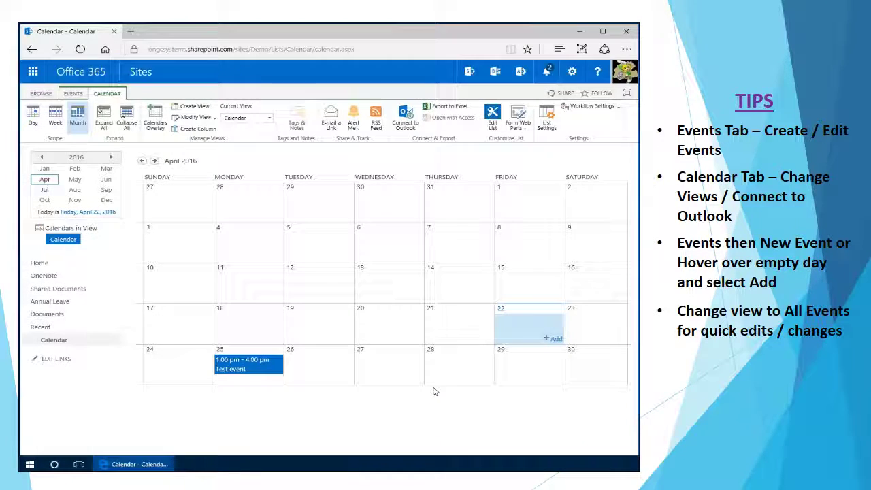
pyautogui.click(269, 120)
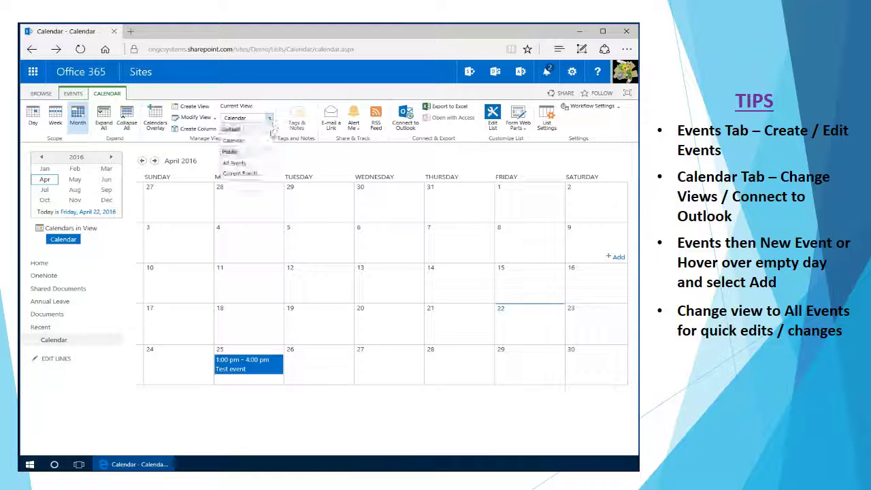
pyautogui.click(248, 164)
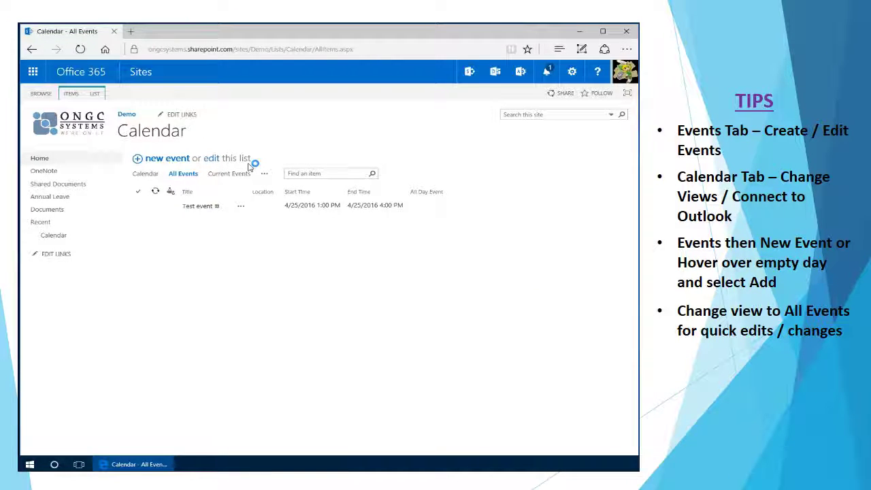
pyautogui.click(211, 161)
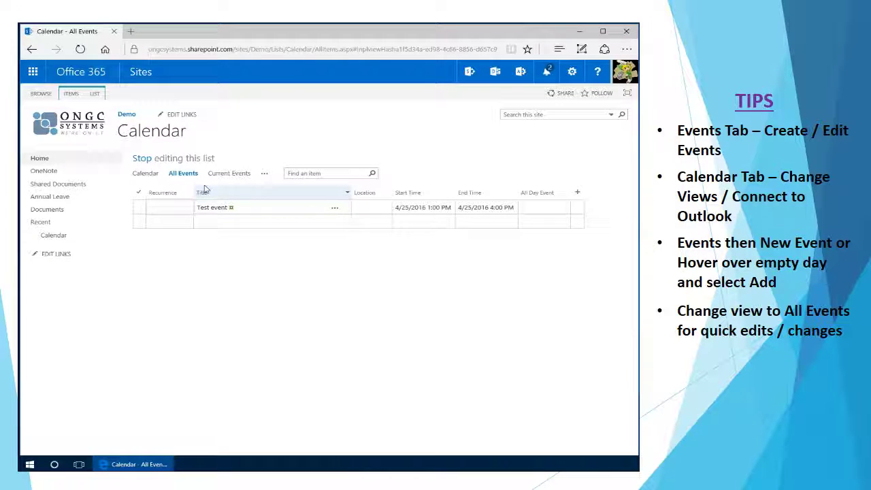
pyautogui.click(144, 160)
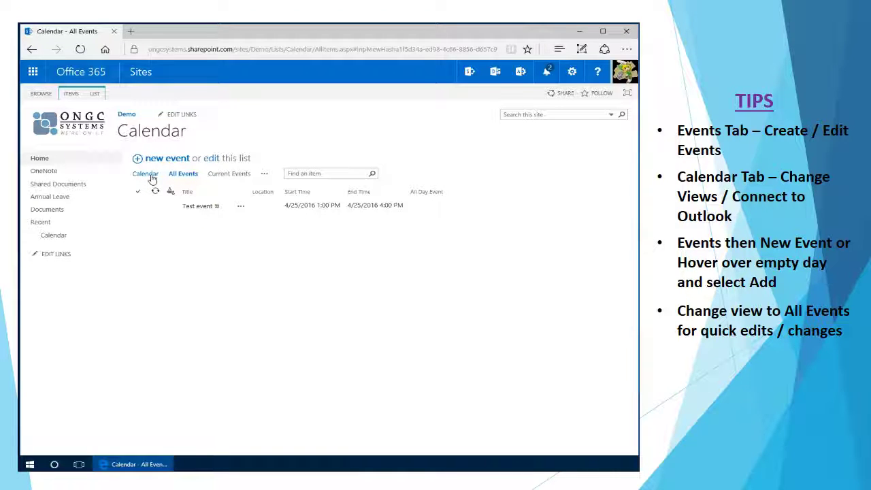
pyautogui.click(152, 176)
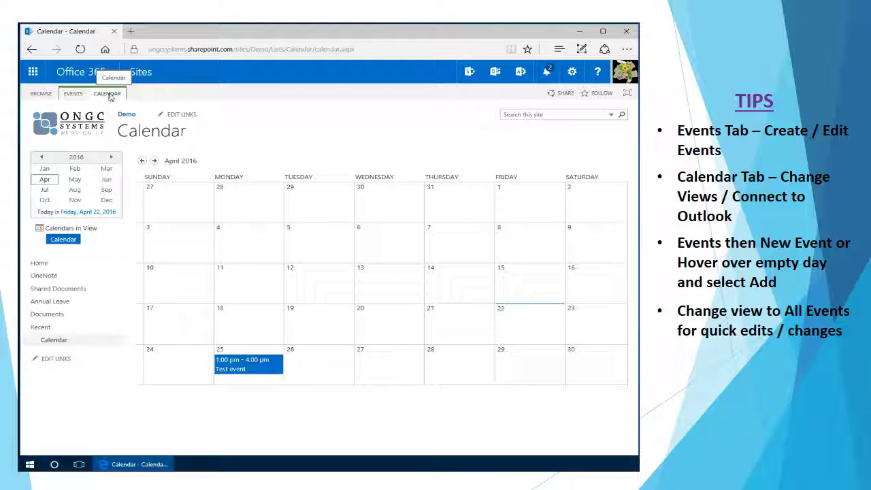
pyautogui.click(110, 96)
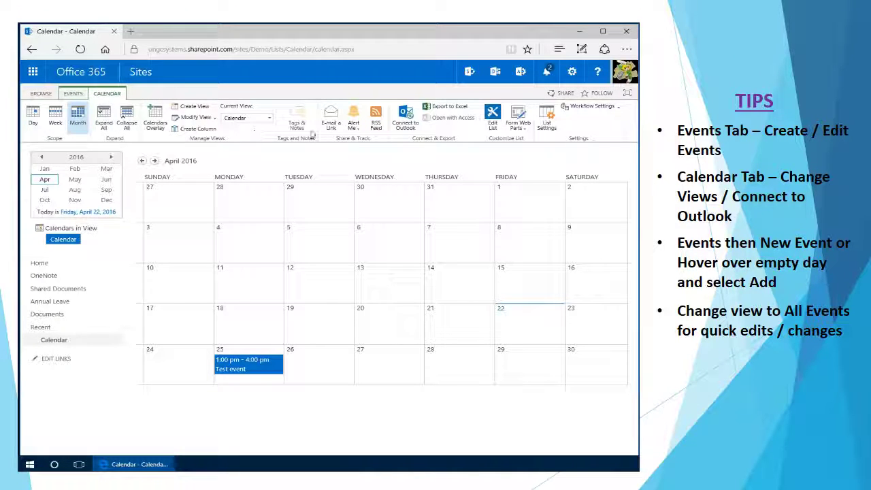
pyautogui.click(411, 117)
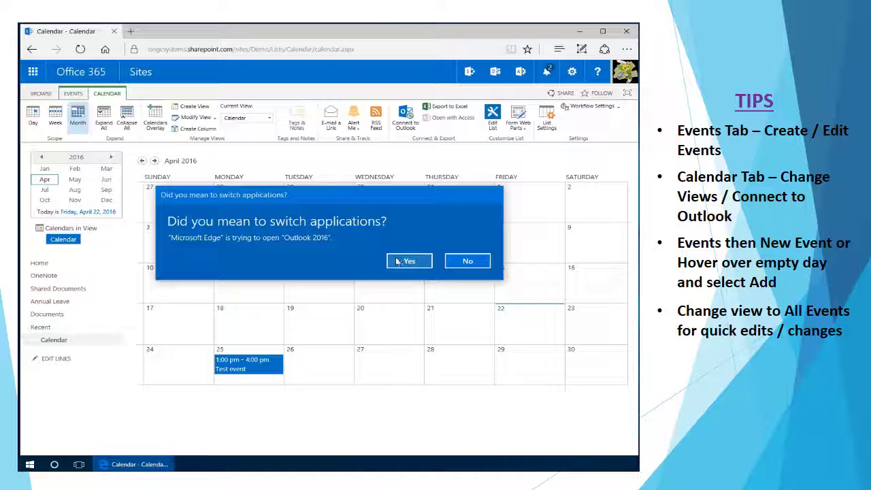
pyautogui.click(468, 261)
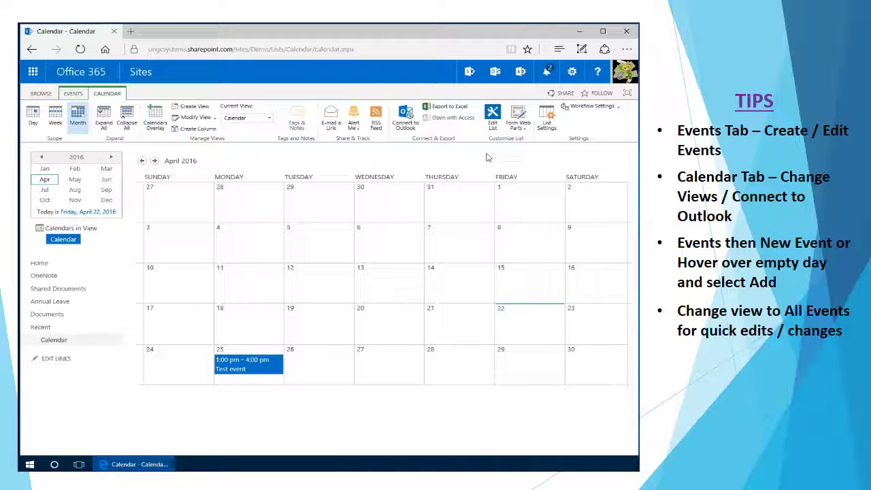